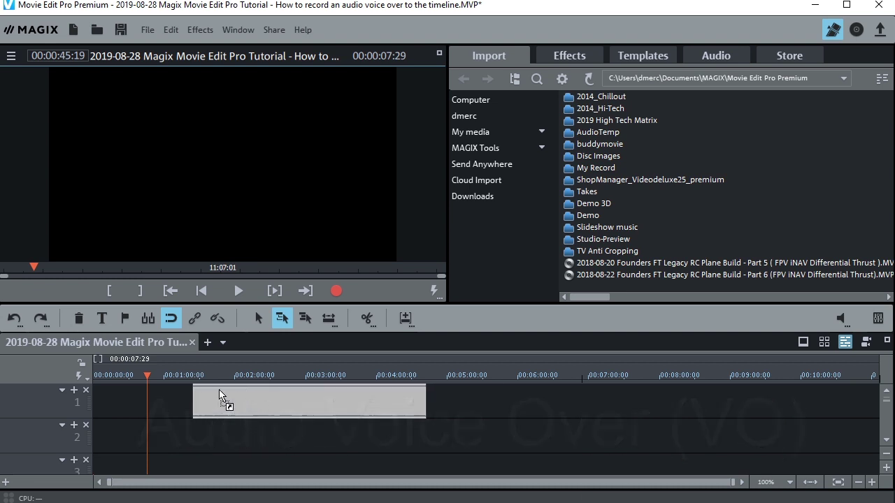
Place OBS Mini Mavic.mp4 at the start of track 1 and split off its audio.
left_click_drag(224, 398, 161, 414)
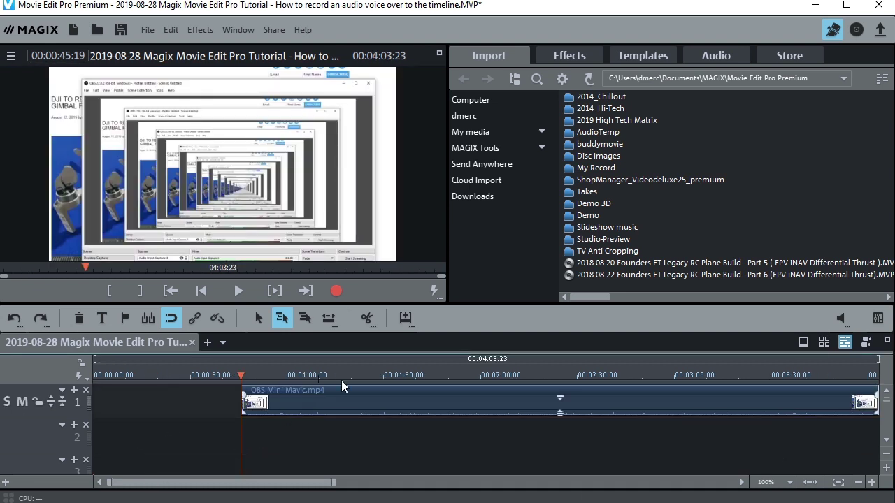
left_click_drag(379, 394, 256, 405)
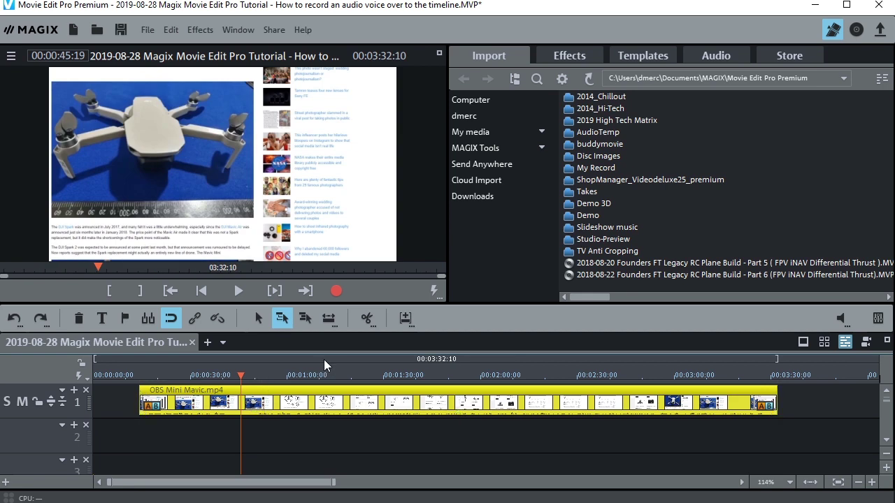
left_click(217, 319)
Delete the separated audio from track 2 and set the playhead near 00:00:17.
left_click(238, 432)
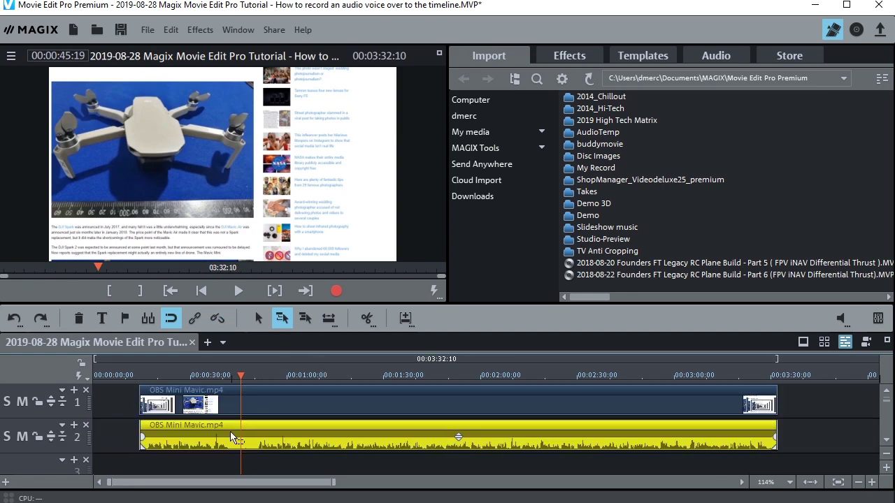
key("Delete")
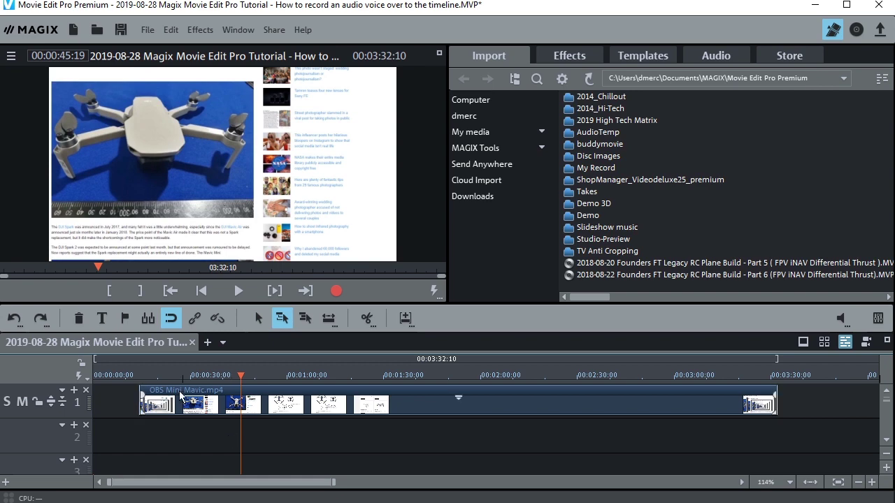
left_click(148, 377)
Starting at 00:00:17:03, record a microphone audio voice-over of about 1:32.
left_click(147, 376)
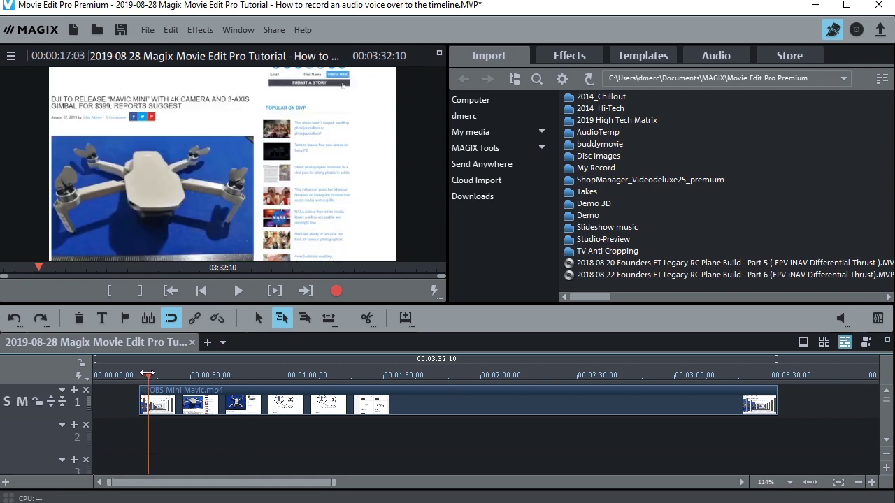
left_click(337, 291)
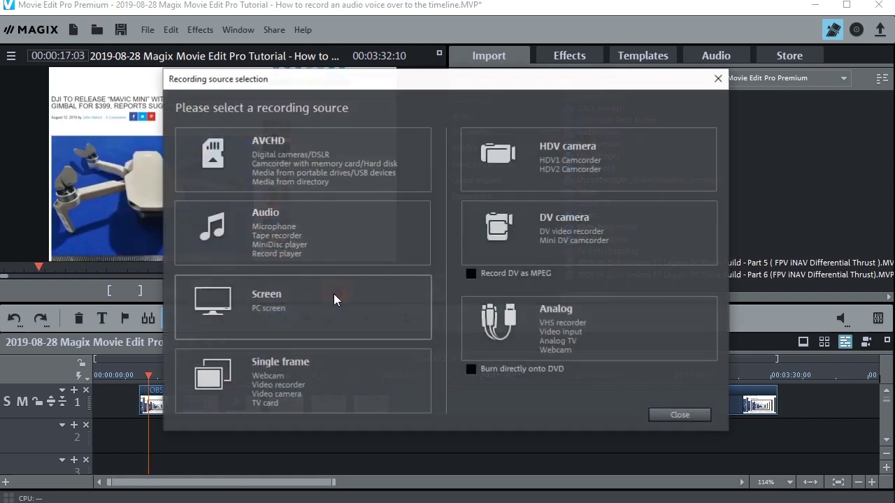
left_click(276, 218)
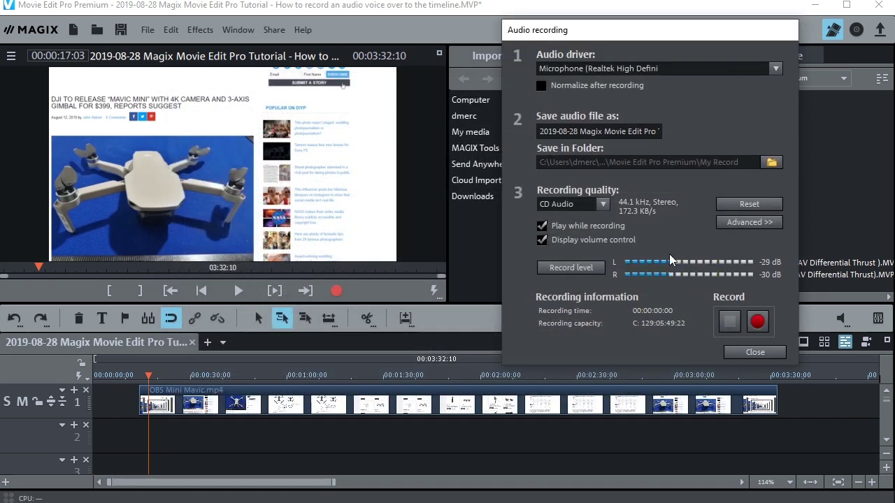
left_click(756, 325)
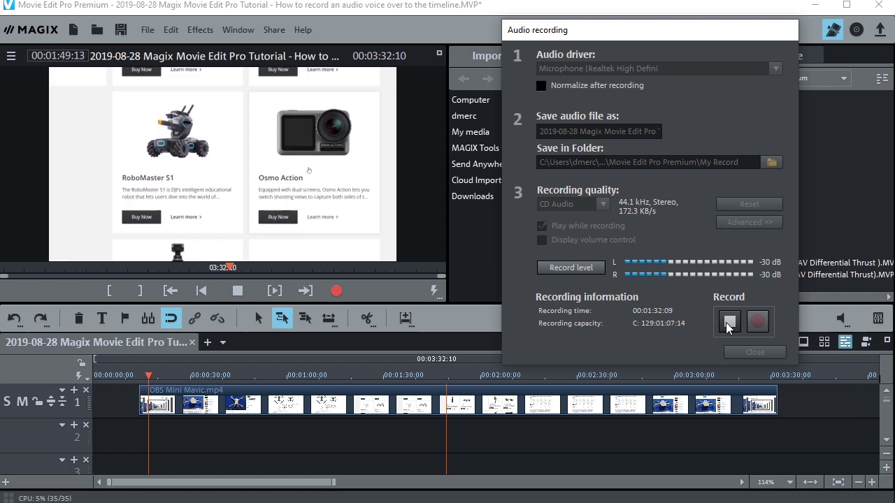
left_click(728, 323)
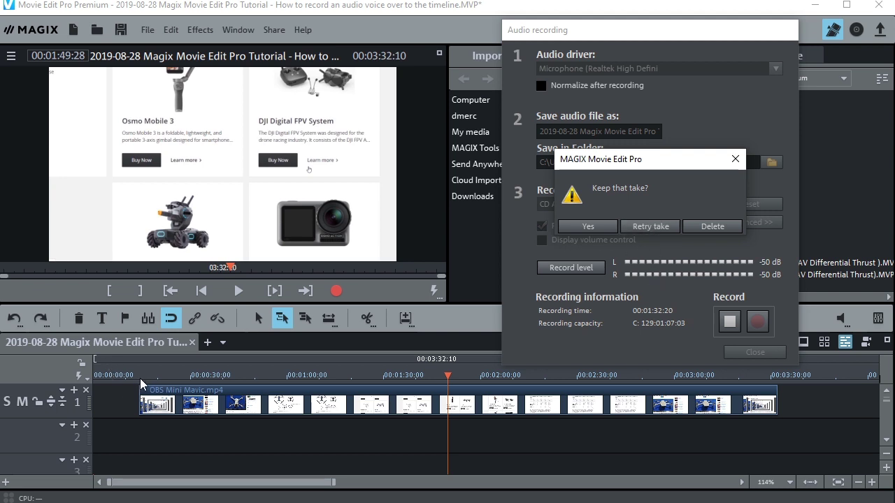
Keep the recorded take, close the recording dialog and move the voice-over onto track 2.
left_click(582, 227)
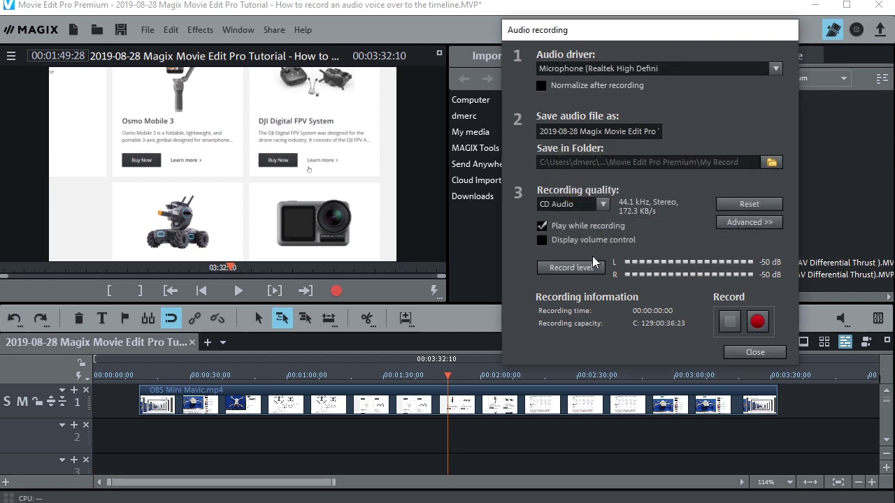
left_click(754, 351)
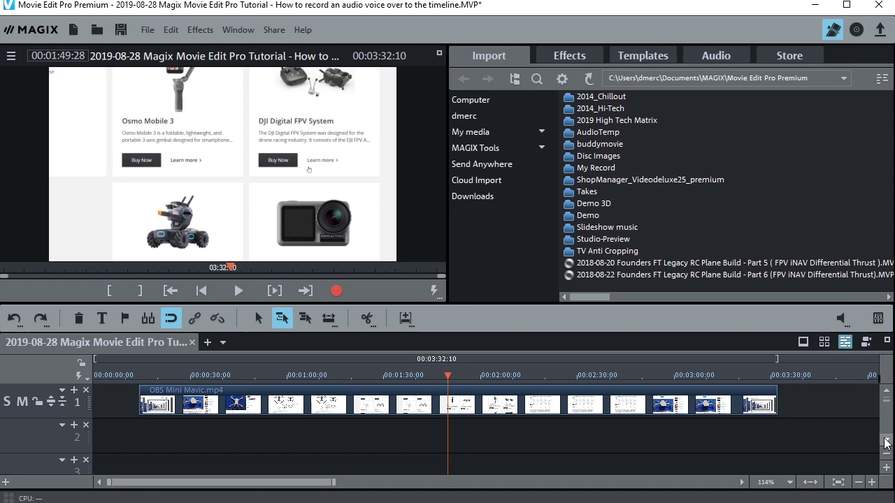
left_click_drag(887, 444, 887, 449)
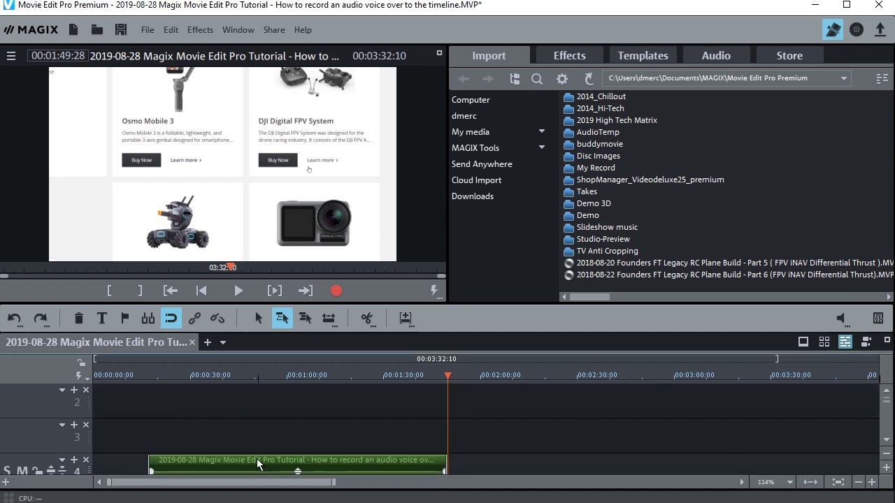
left_click_drag(257, 459, 255, 404)
Align the voice-over's start with the video start and play them back together.
left_click(886, 393)
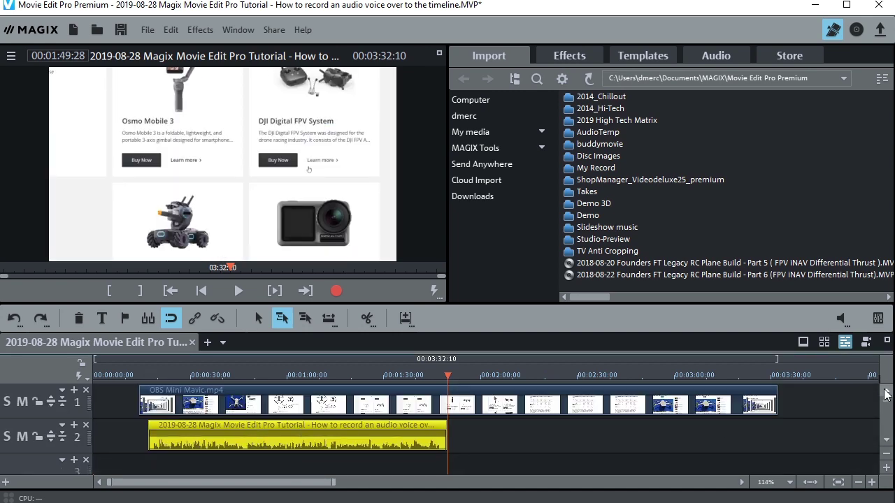
left_click_drag(306, 428, 270, 422)
left_click(140, 375)
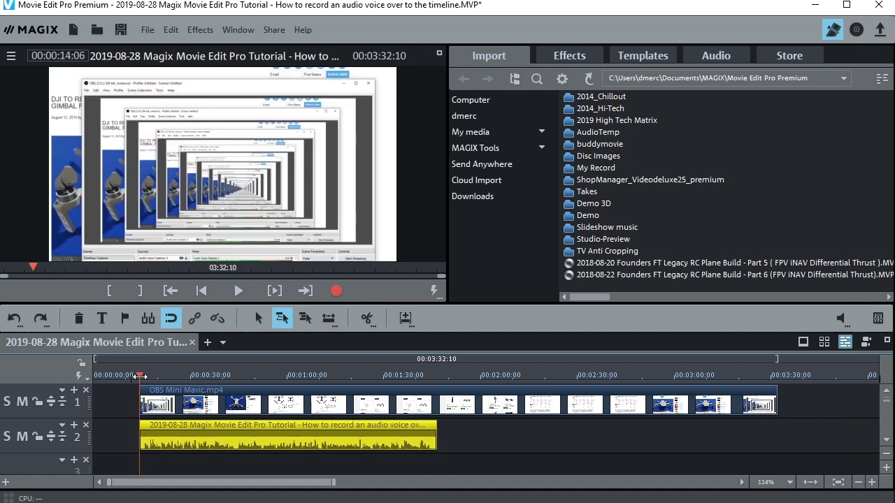
key("space")
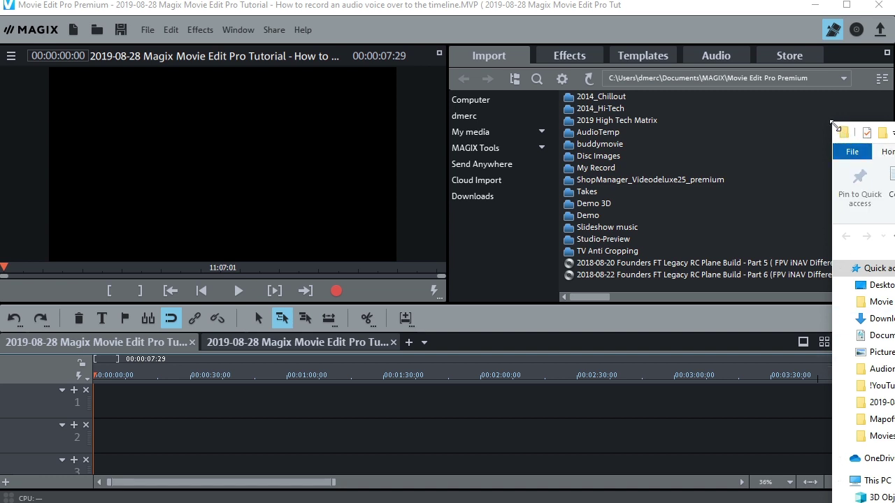
Drag OBS Mini Mavic.mp4 from a resized File Explorer onto track 1 of the new project.
left_click_drag(836, 126, 885, 130)
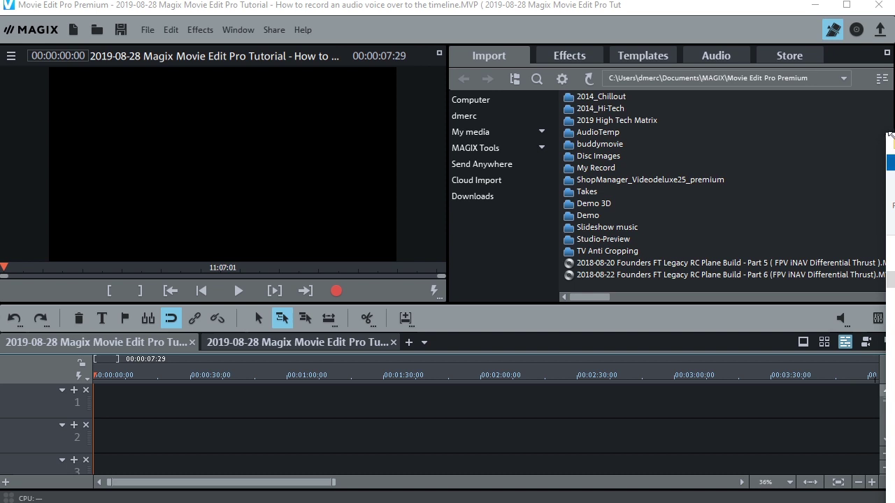
left_click_drag(885, 136, 731, 144)
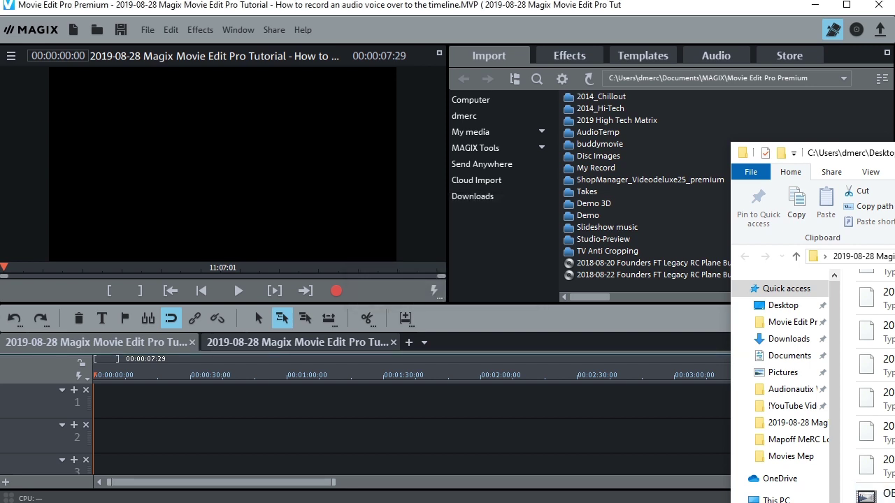
left_click_drag(867, 463, 137, 391)
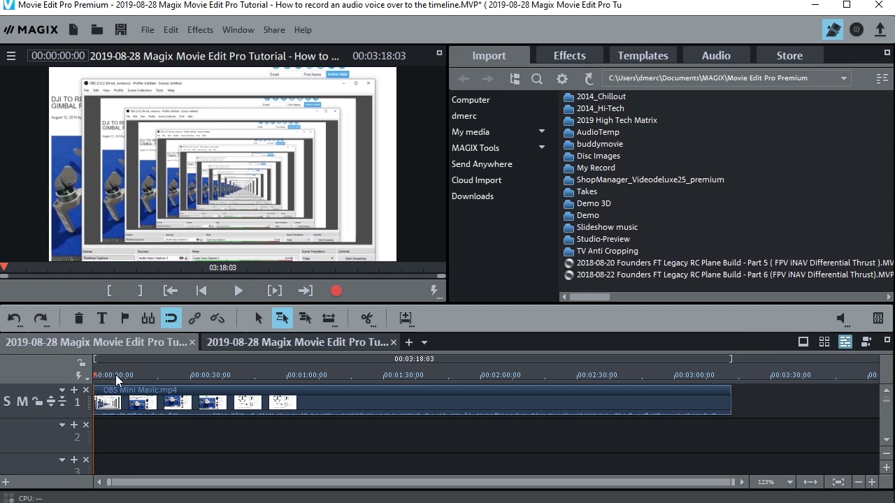
left_click(165, 374)
Scrub to a cut point and split the video clip at the playhead.
left_click_drag(163, 371, 470, 380)
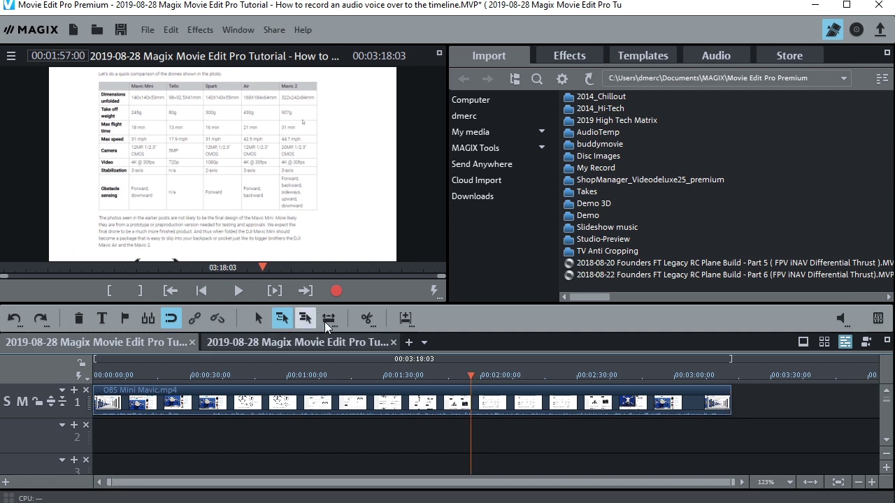
left_click(368, 323)
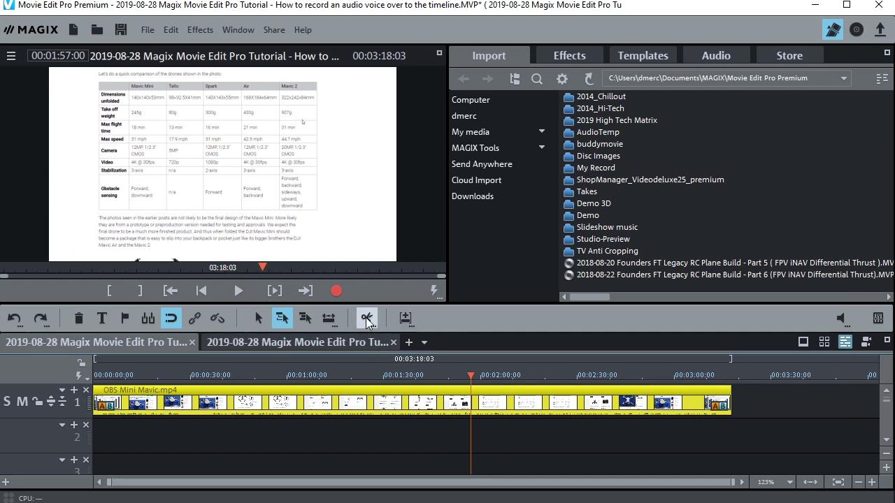
left_click(366, 318)
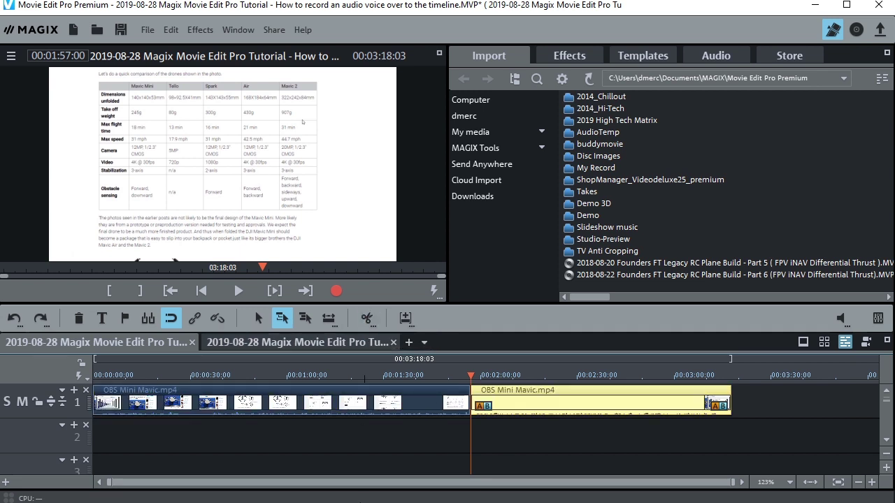
Ungroup the right part's audio from its video onto track 2.
mouse_move(558, 408)
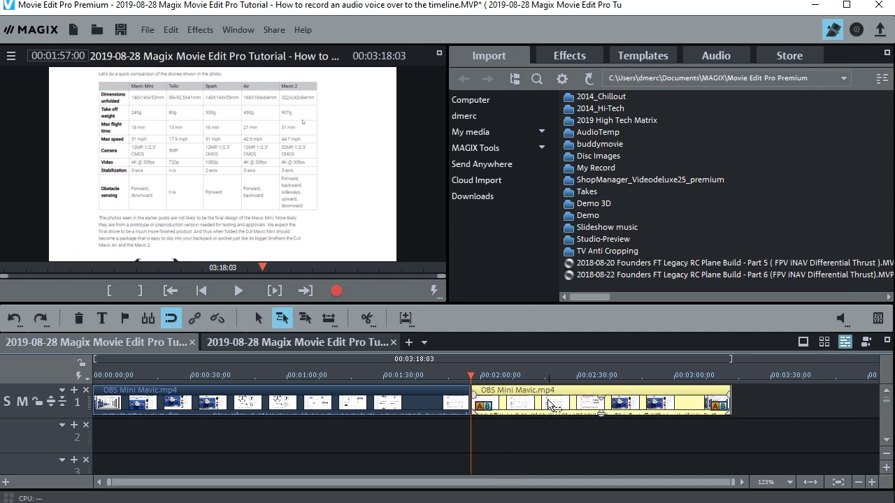
left_click(550, 406)
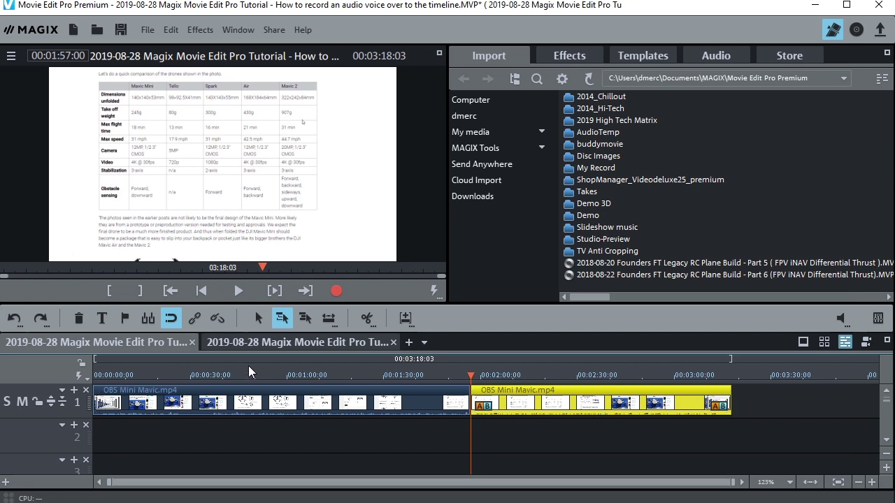
left_click(217, 320)
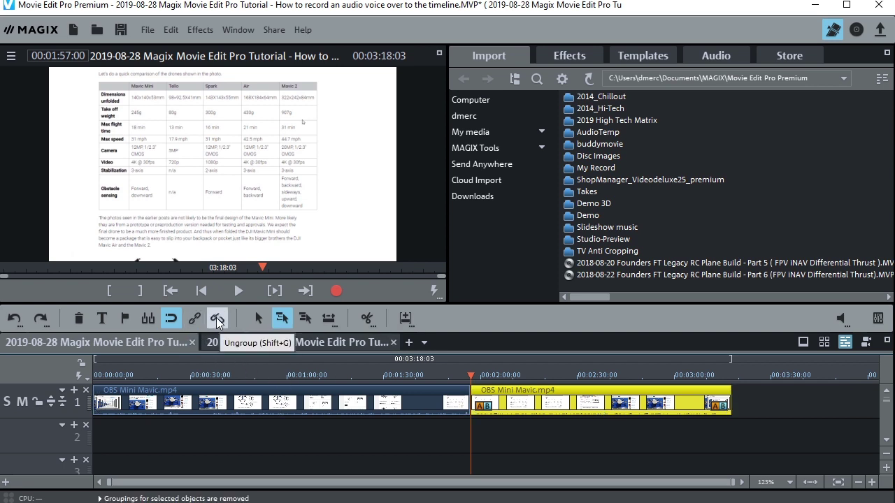
left_click(217, 320)
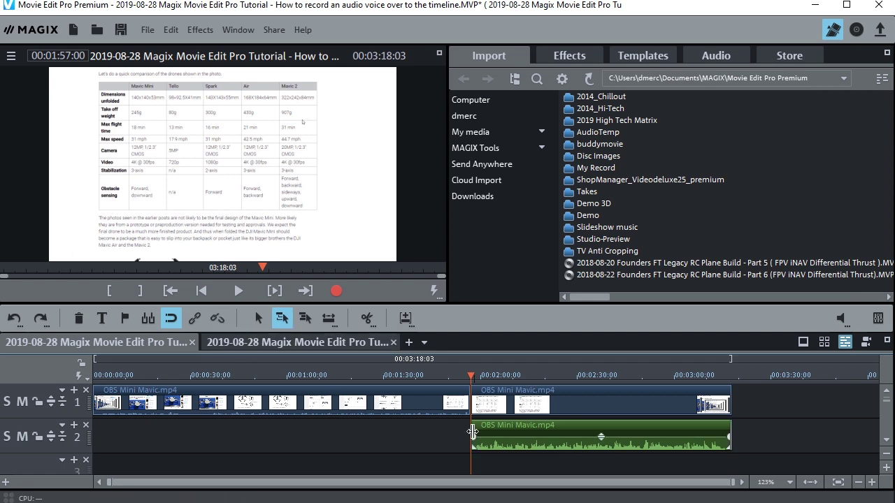
Delete the track-2 audio, restore the original sound via Audio functions, then delete it again.
left_click(560, 437)
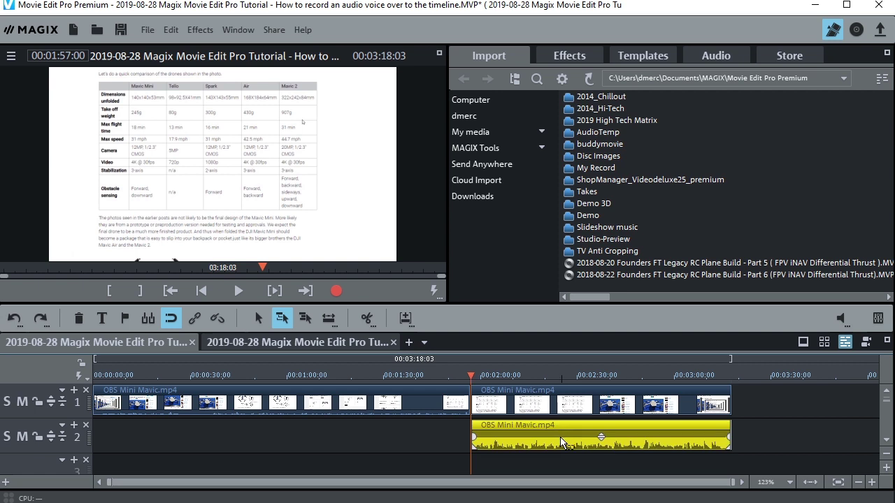
key("Delete")
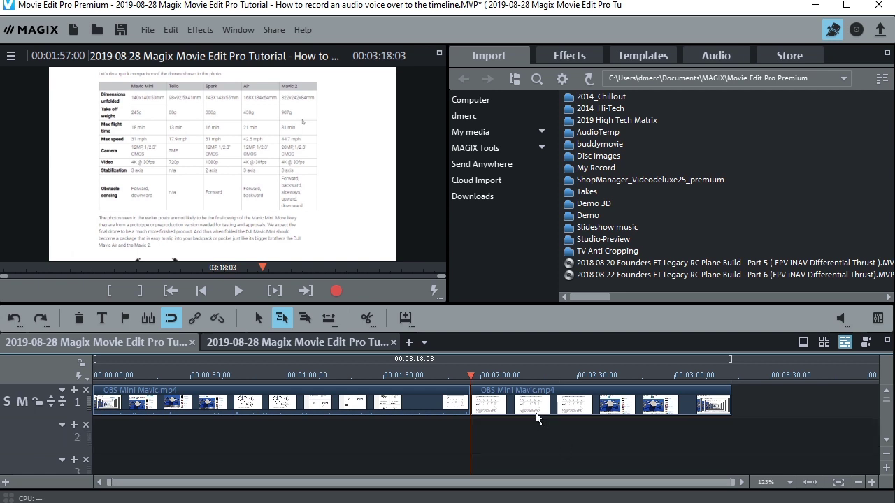
left_click(514, 393)
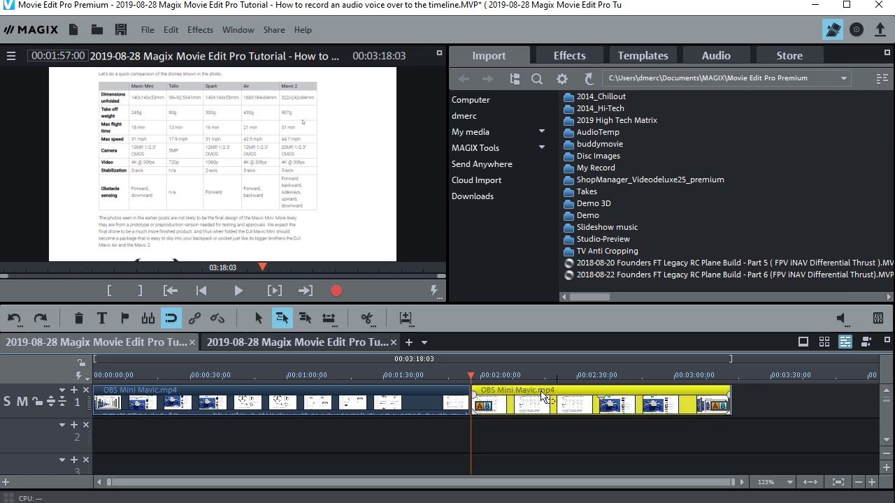
right_click(531, 397)
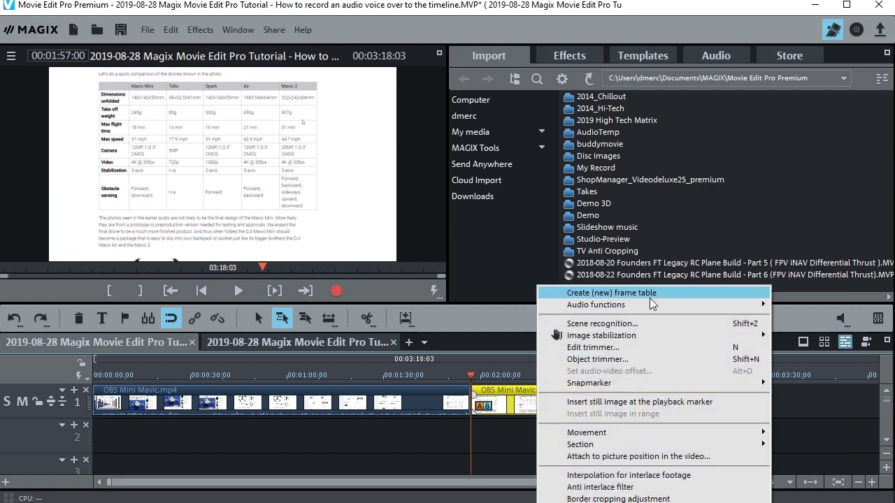
mouse_move(660, 309)
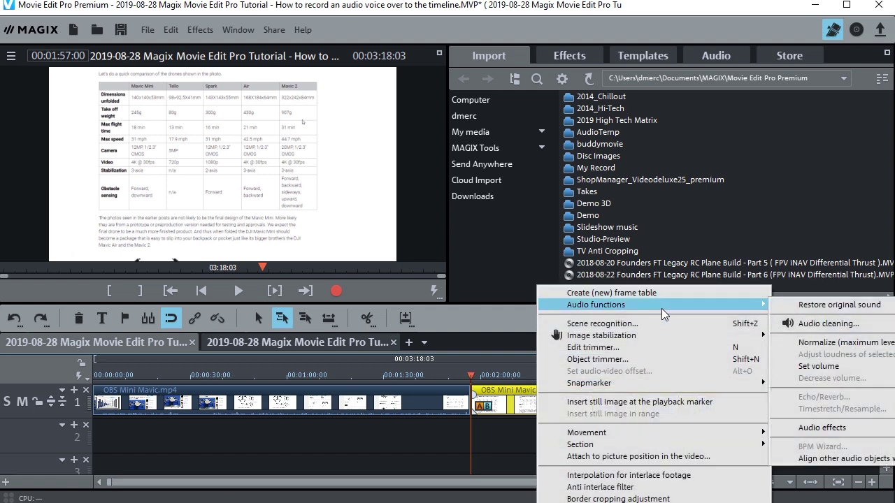
left_click(841, 310)
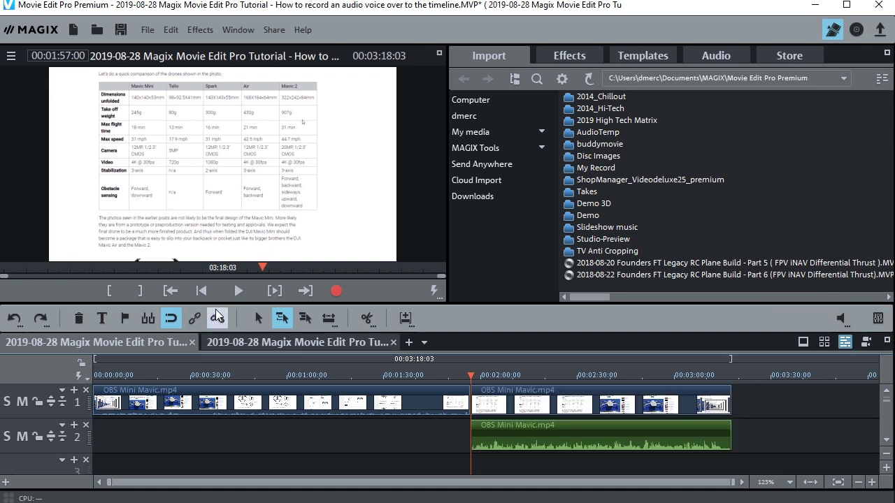
left_click(520, 430)
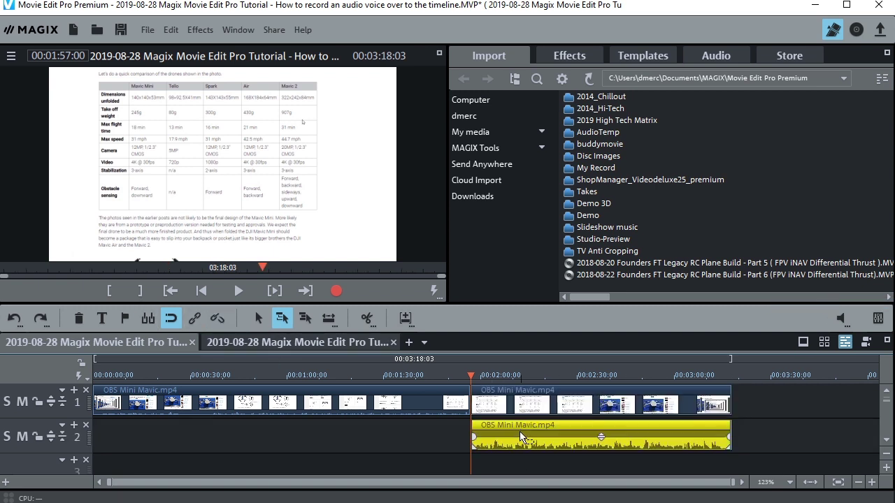
key("Delete")
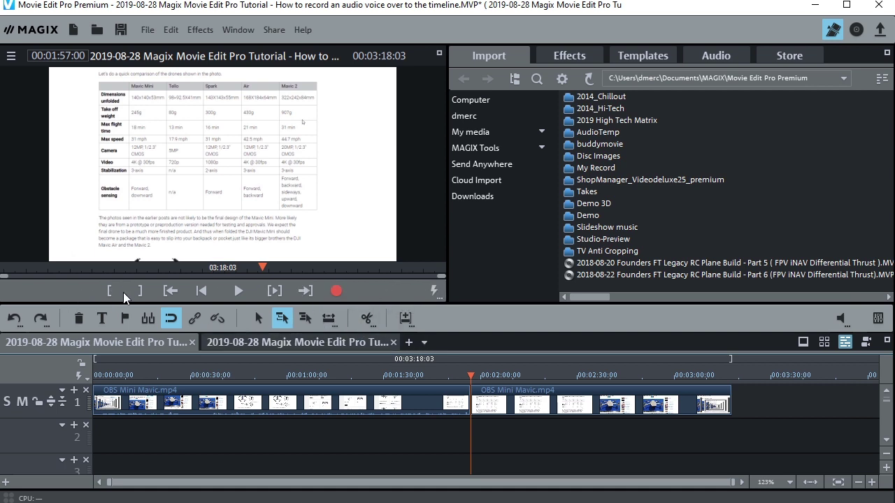
Open the Window menu and close it without changes.
left_click(232, 29)
mouse_move(280, 51)
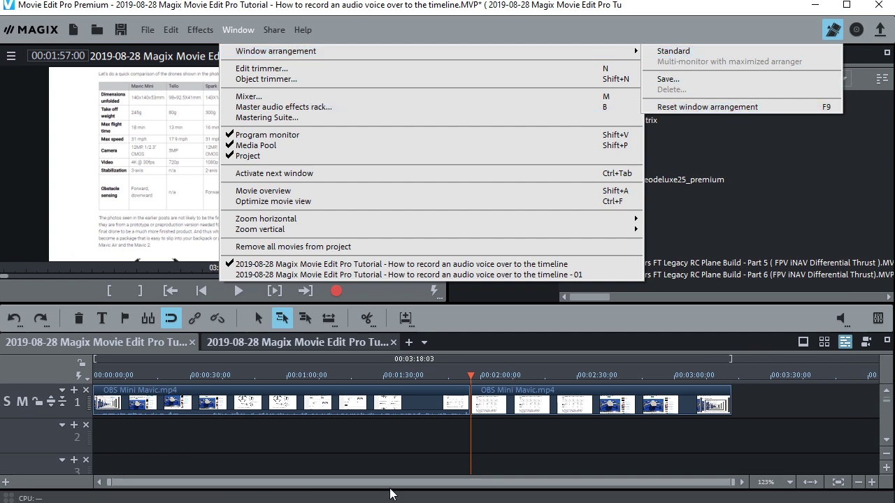
left_click(346, 454)
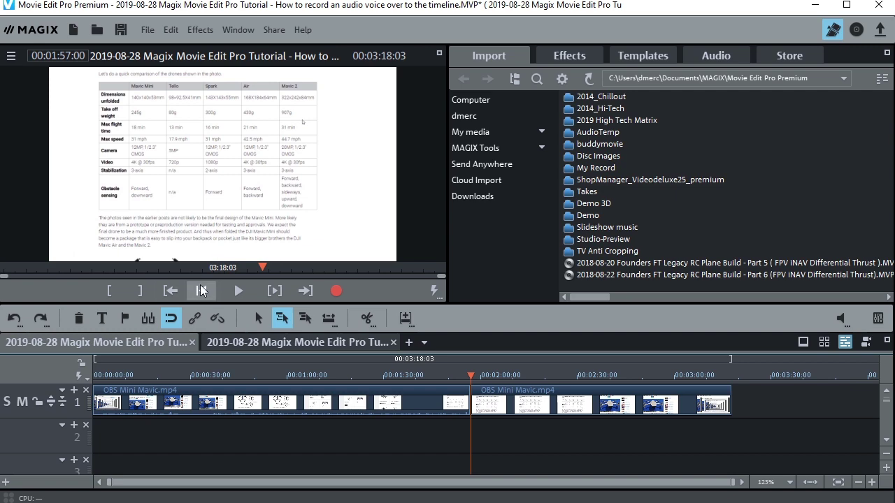
Start an Audio recording and set the audio driver to Microphone (Realtek).
left_click(336, 291)
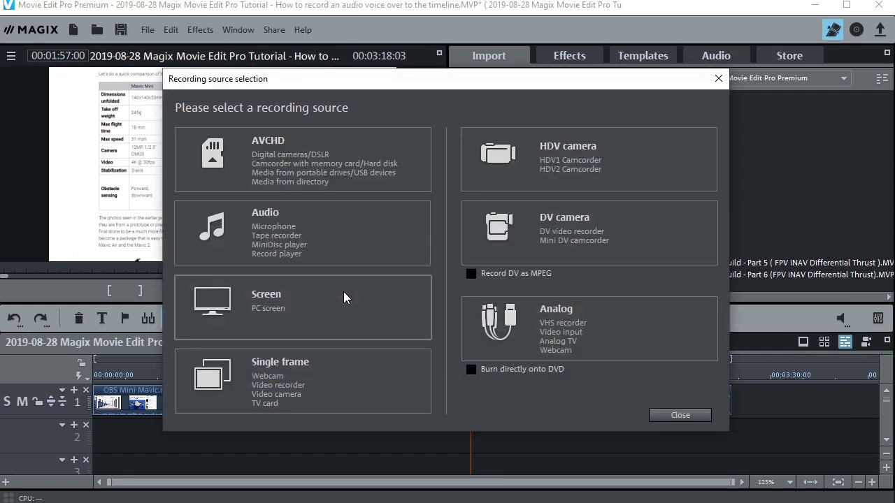
left_click(266, 224)
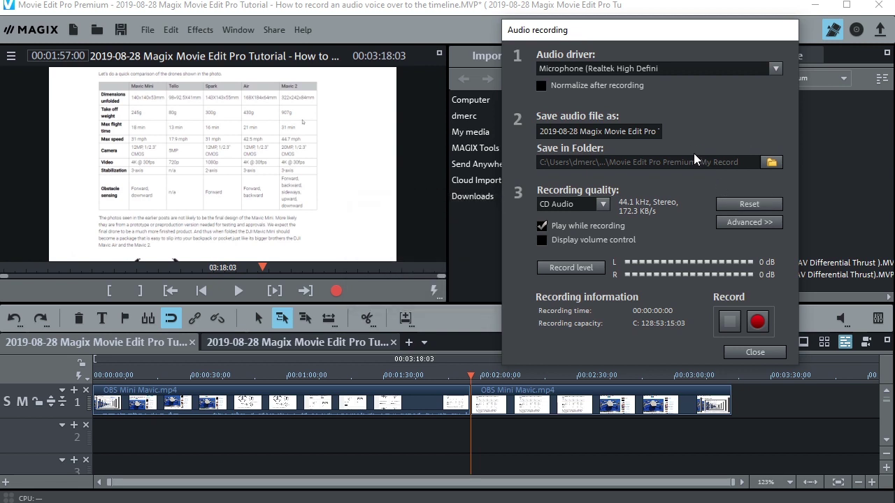
left_click(774, 69)
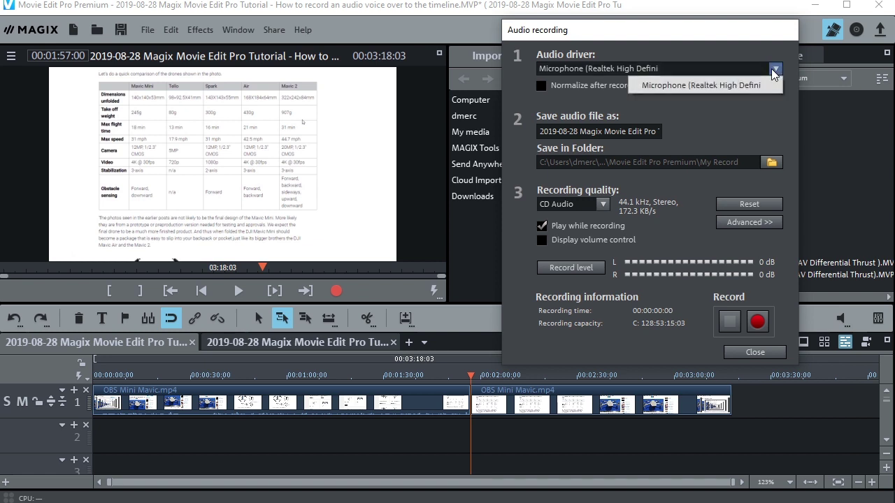
left_click(668, 84)
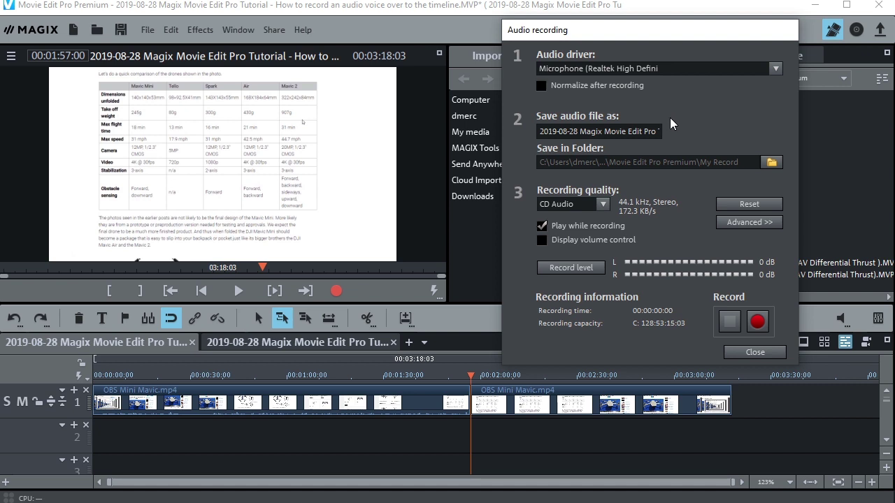
Enable Display volume control and browse for the Save in Folder location.
left_click(543, 239)
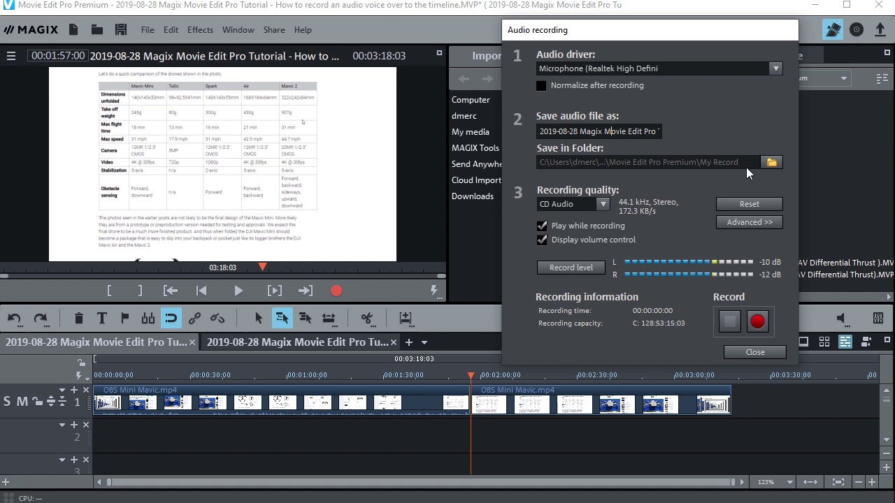
left_click(771, 162)
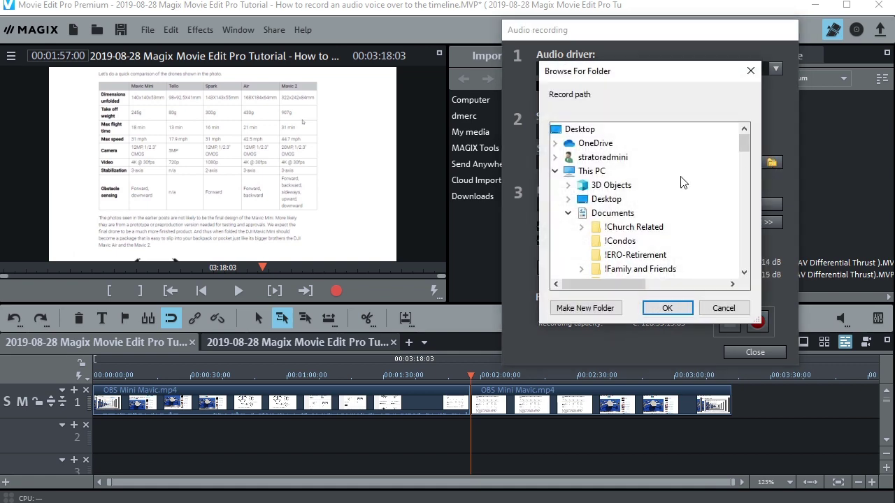
Close the folder browser, keep CD Audio quality, and view Advanced settings without changes.
left_click(750, 72)
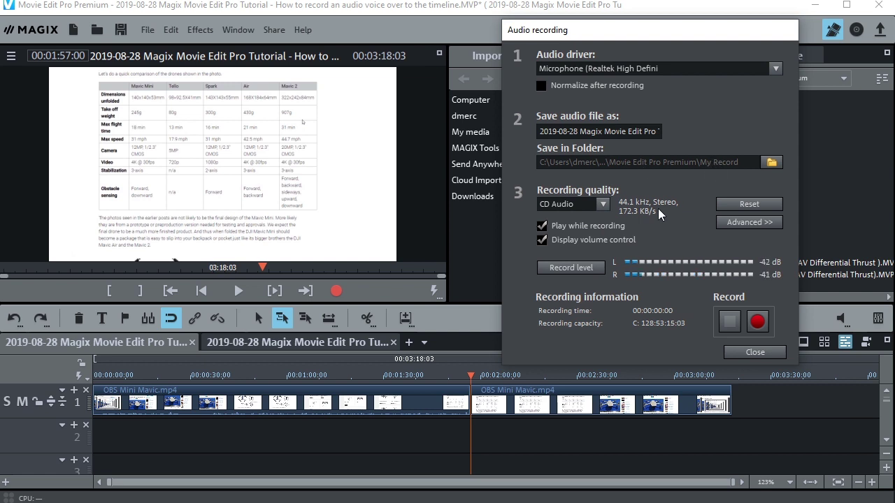
left_click(605, 205)
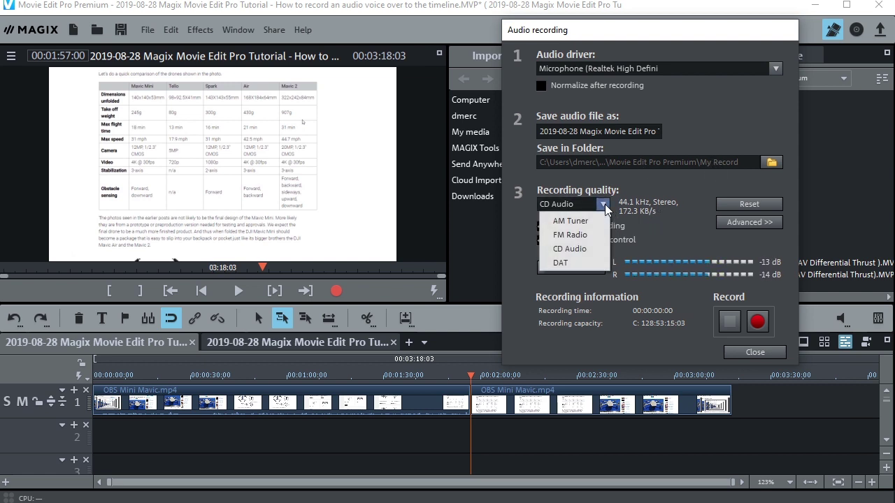
left_click(587, 247)
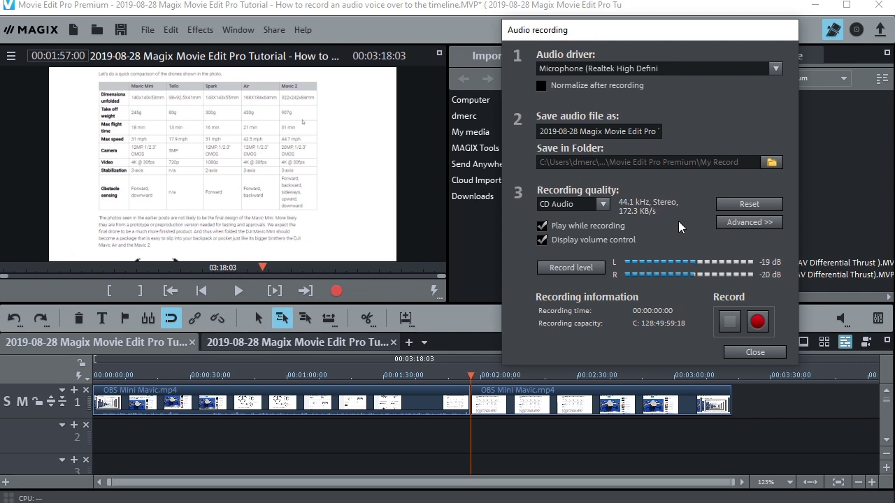
left_click(741, 222)
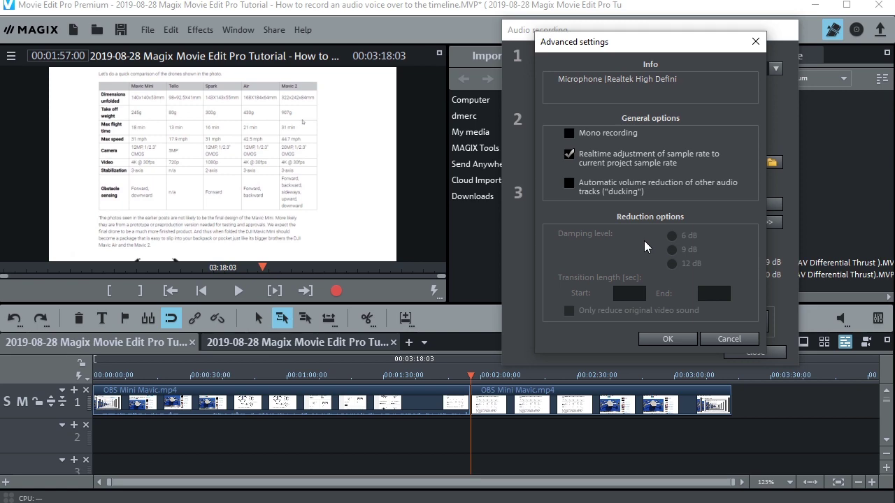
left_click(729, 339)
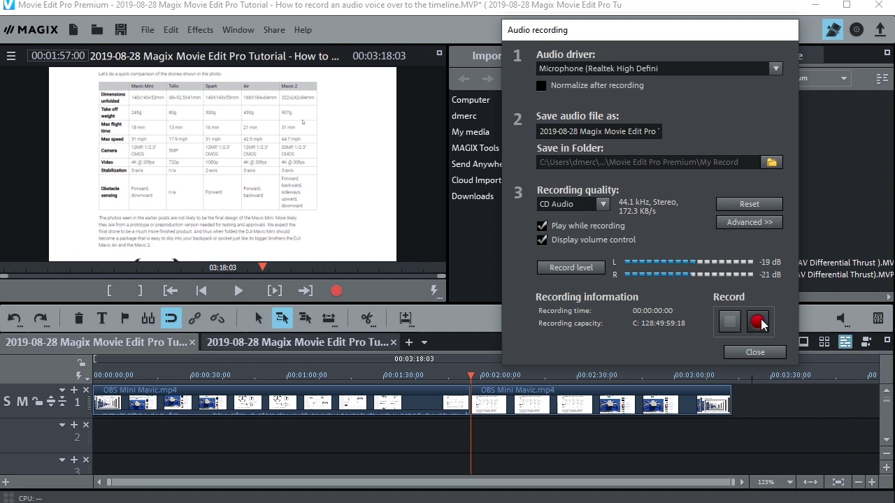
Record a short microphone voice-over take, then discard it to record again.
key("space")
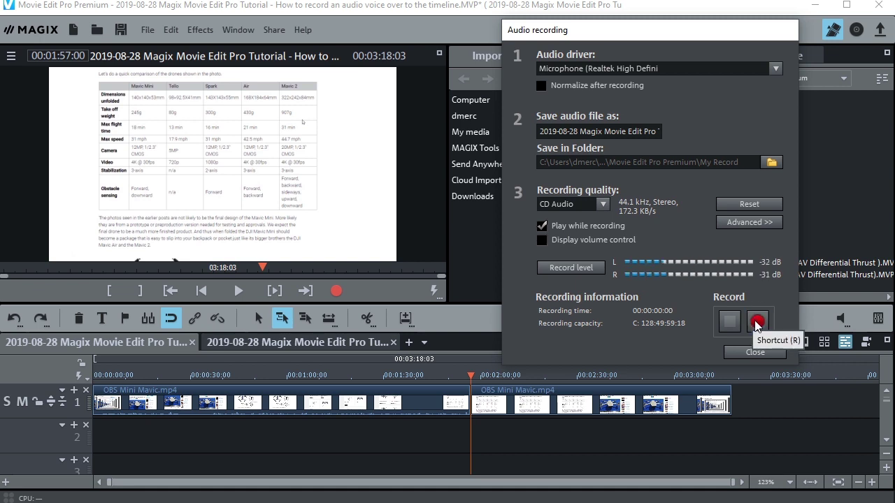
left_click(757, 321)
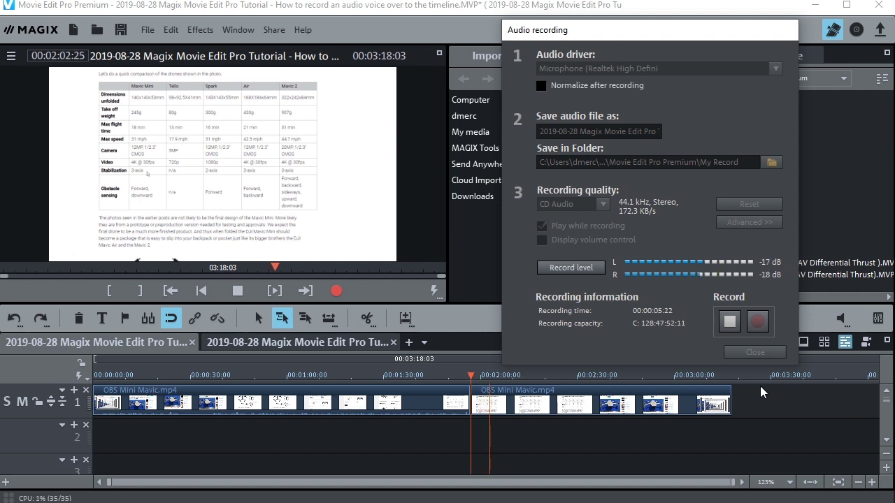
left_click(730, 322)
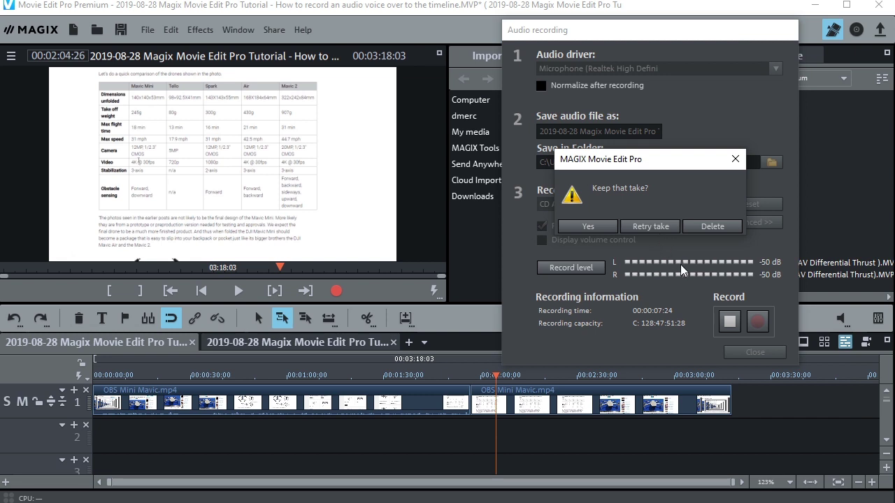
left_click(640, 225)
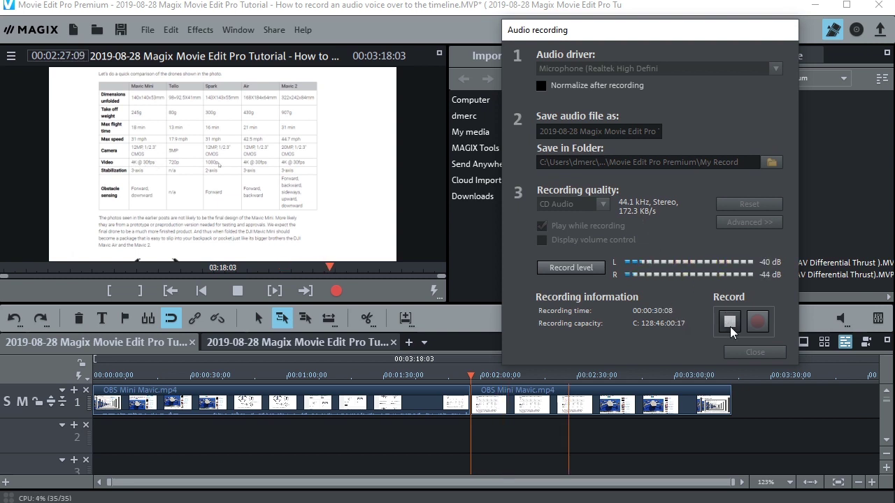
Stop the second take, keep the 31-second recording, and close the Audio recording window.
left_click(730, 323)
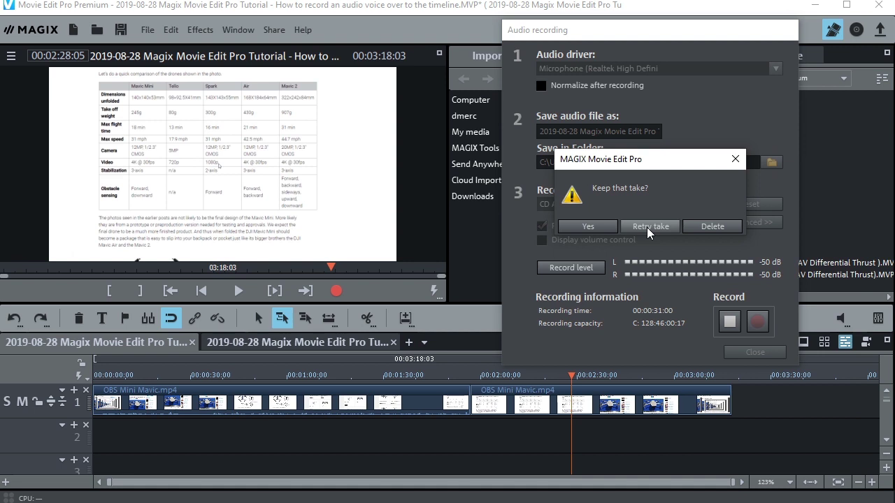
left_click(575, 223)
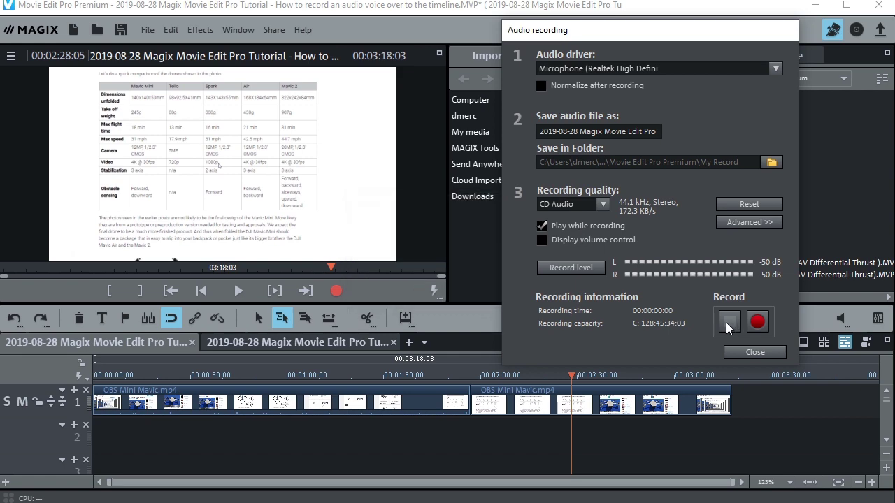
left_click(756, 353)
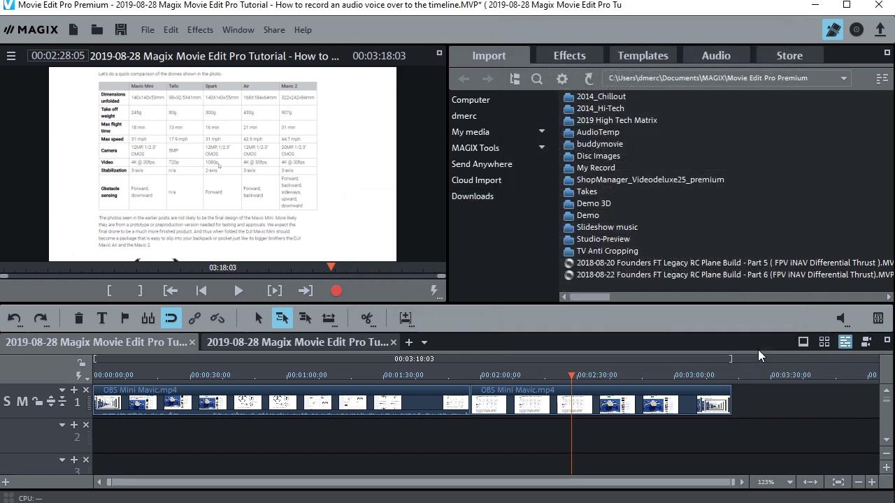
Move the recorded voice-over clip from track 4 up to track 2 beneath the video.
left_click(887, 441)
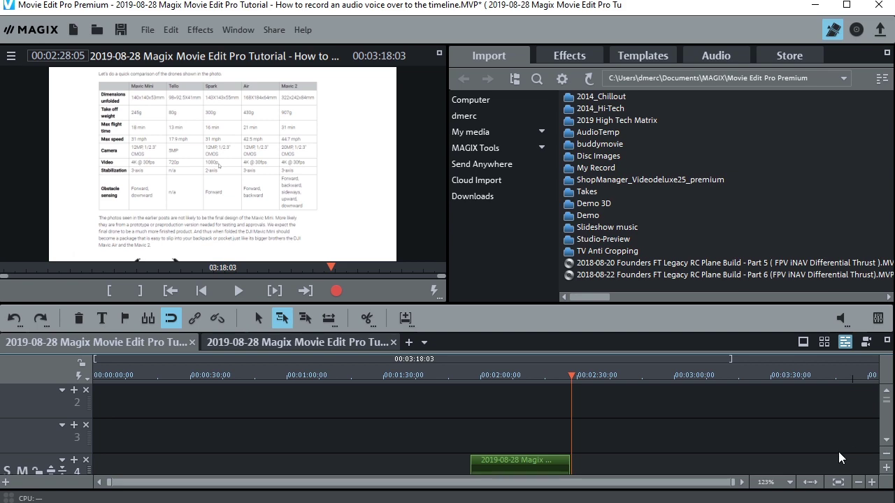
left_click_drag(508, 458, 515, 405)
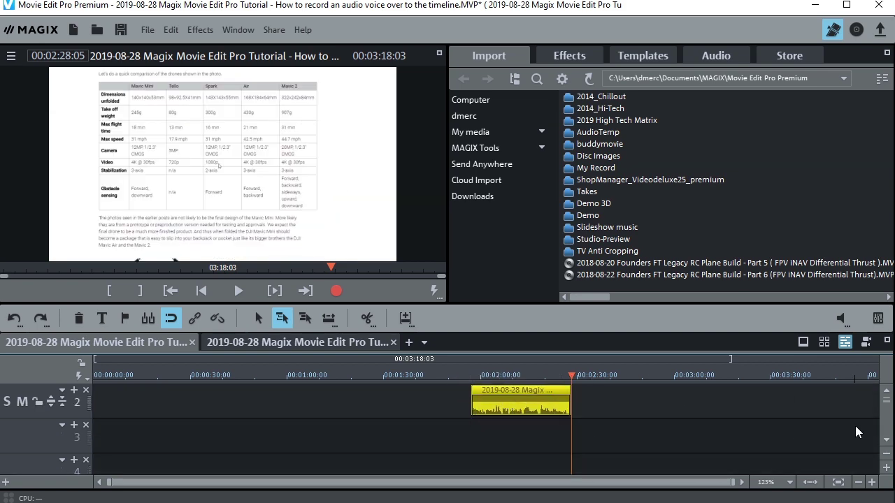
left_click(886, 393)
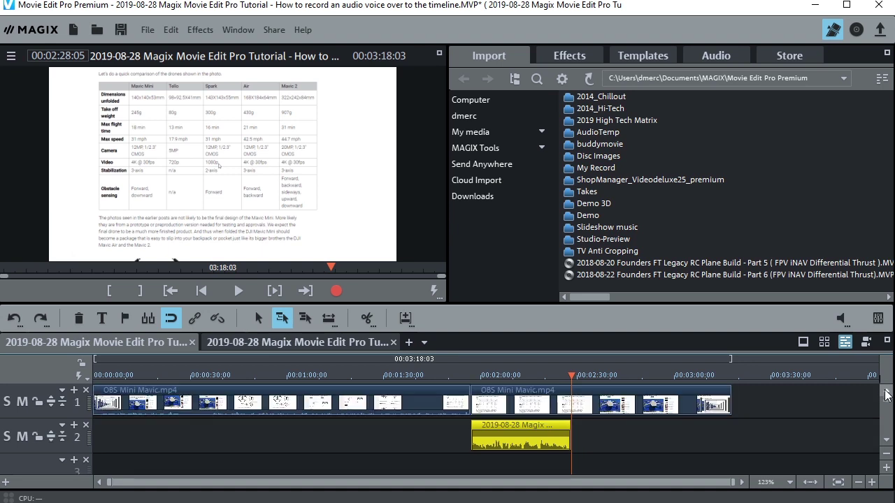
Play the voice-over with the video from its 00:01:57 start, then stop playback.
left_click(474, 376)
key("space")
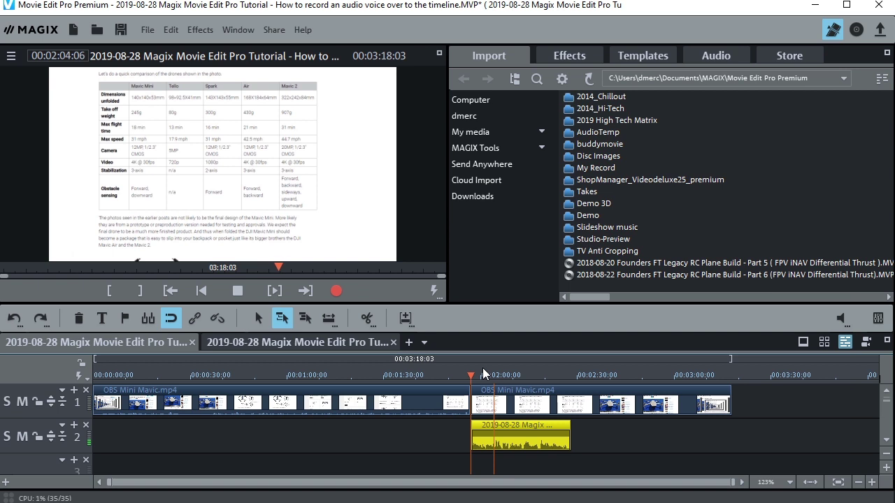
key("space")
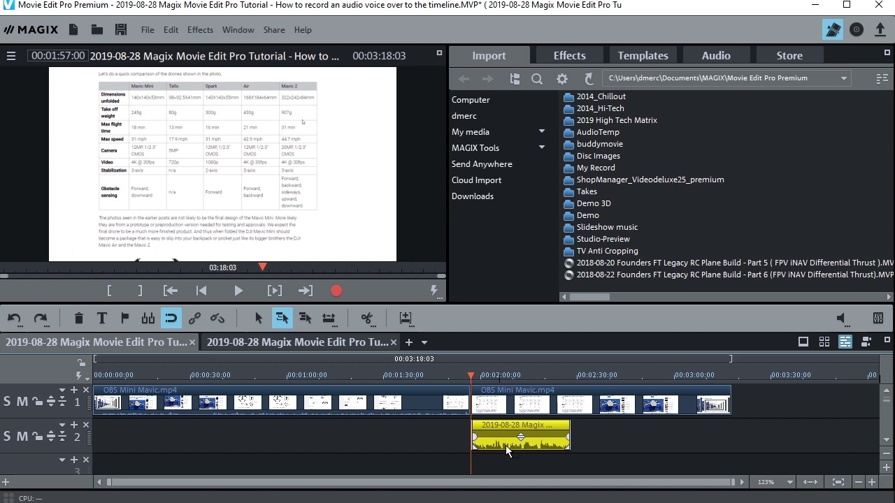
Delete the voice-over from track 2 and reopen Audio recording with the volume control displayed.
key("Delete")
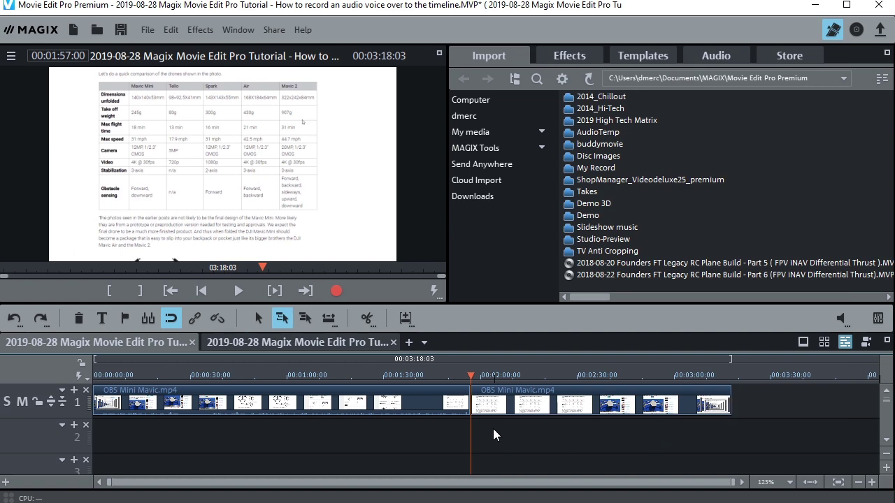
left_click(336, 291)
left_click(267, 229)
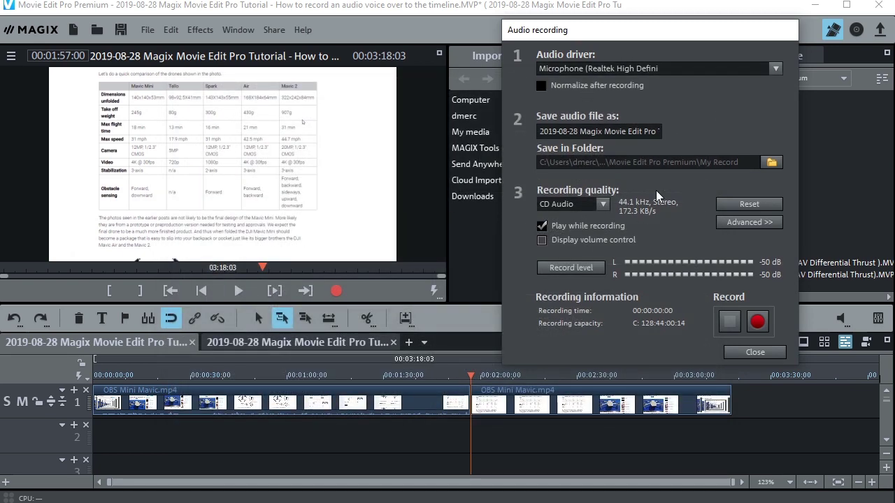
left_click(542, 240)
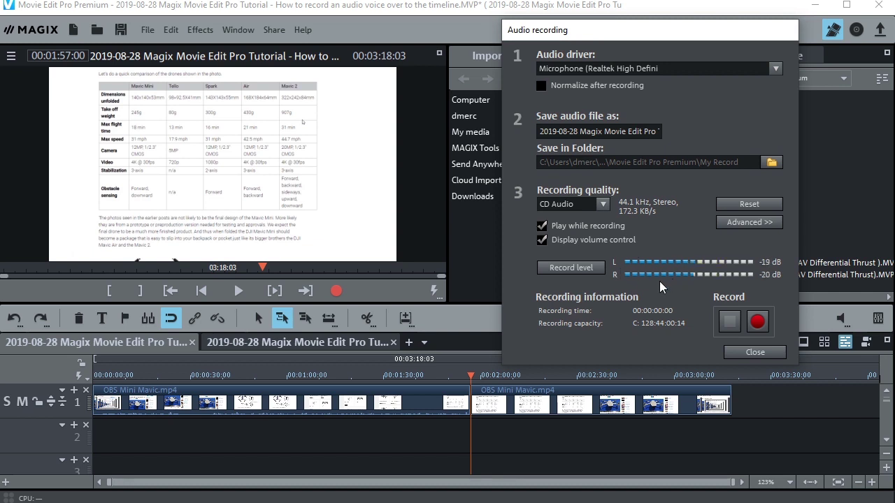
Record a voice-over, discard the short first take, and keep a 34-second retake.
left_click(758, 324)
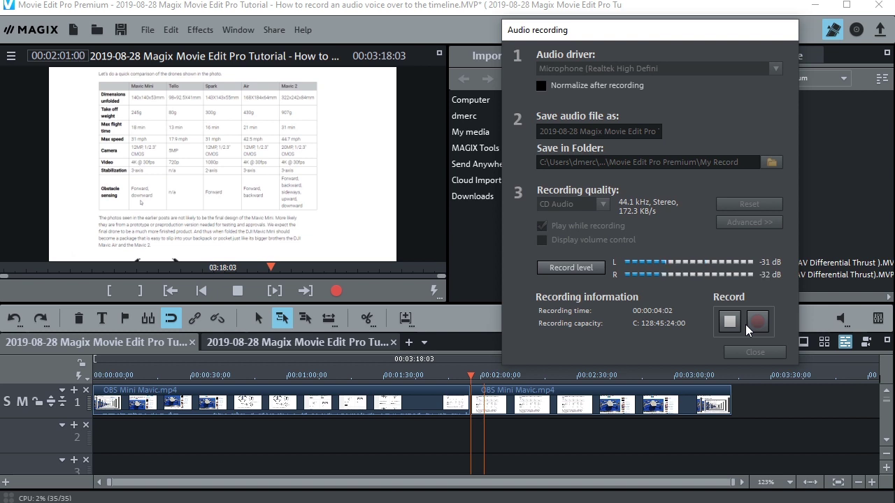
left_click(731, 322)
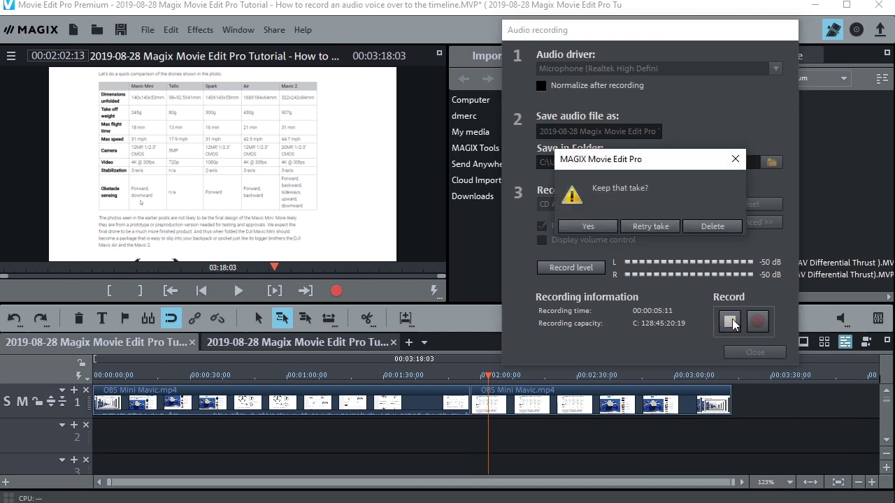
left_click(647, 226)
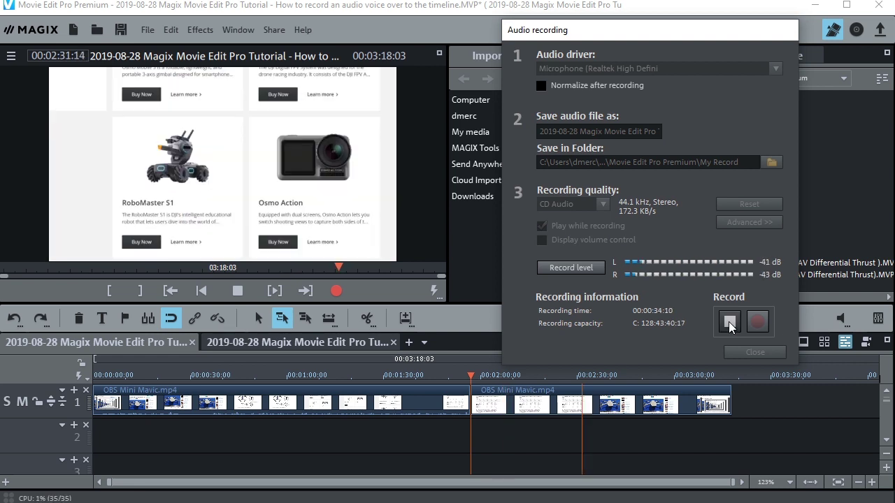
left_click(730, 321)
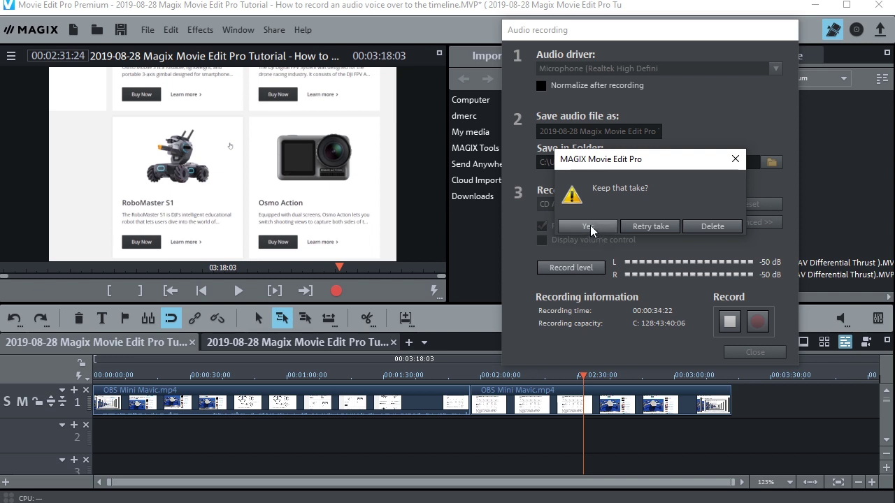
left_click(589, 226)
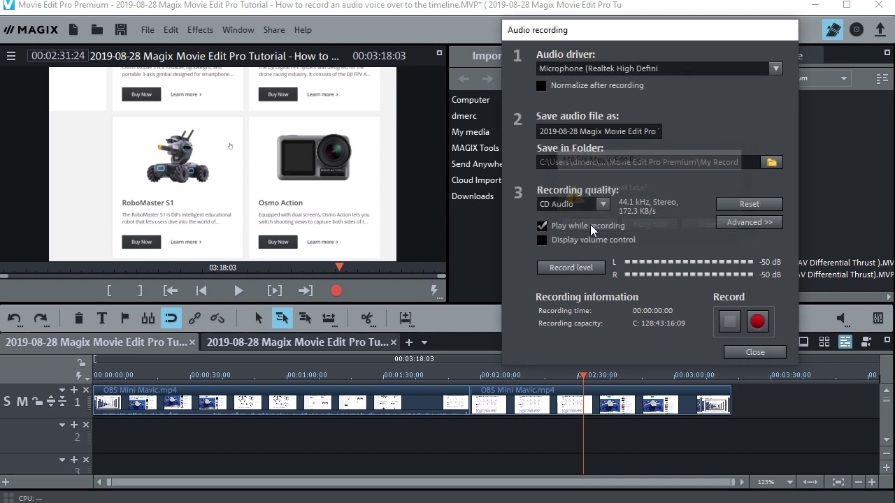
Move the 34-second clip from track 4 to track 2 and set the playhead at its start.
left_click(756, 352)
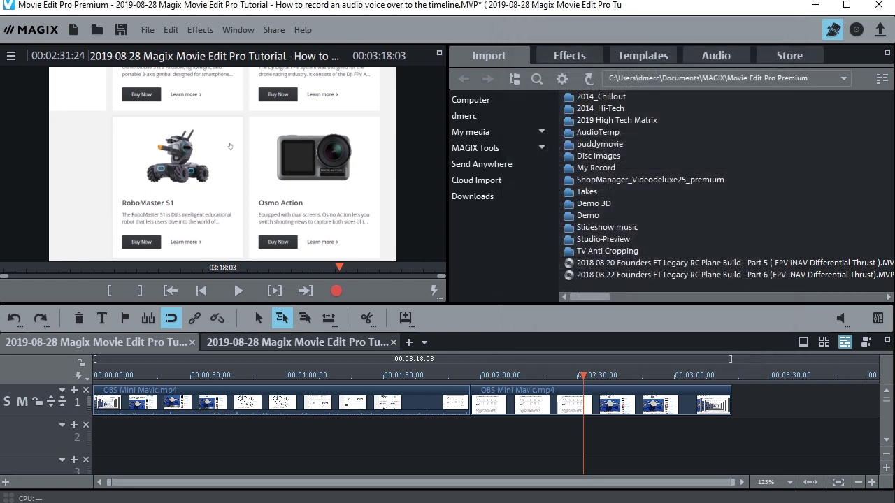
left_click(887, 440)
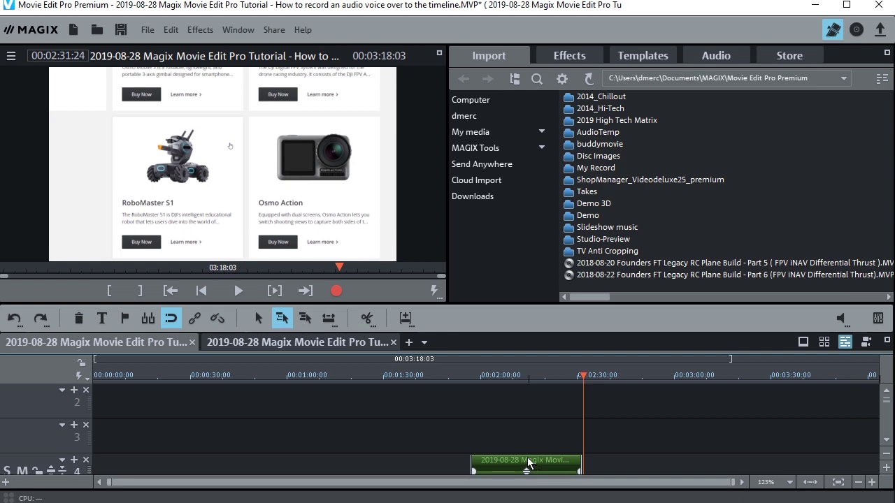
left_click_drag(529, 464, 528, 400)
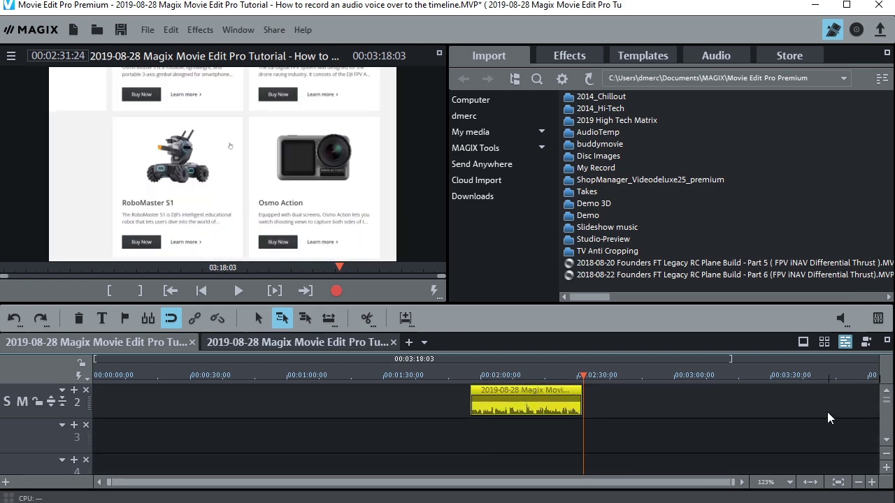
left_click(886, 393)
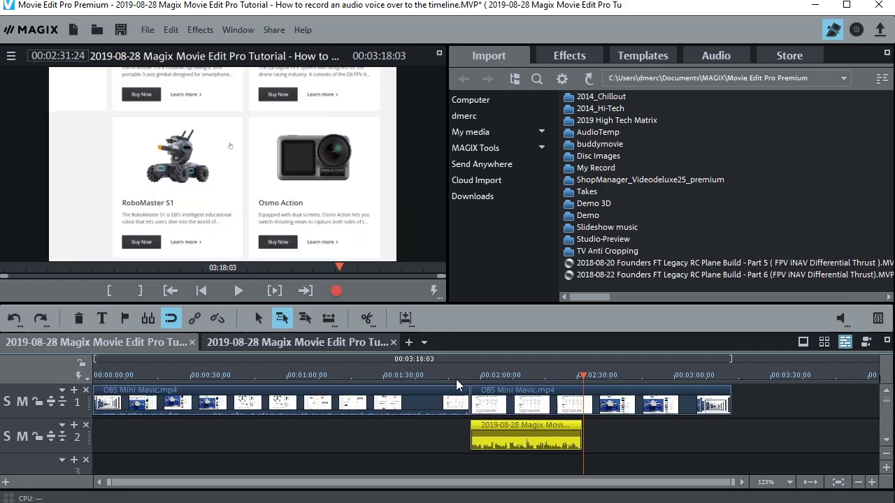
left_click(470, 375)
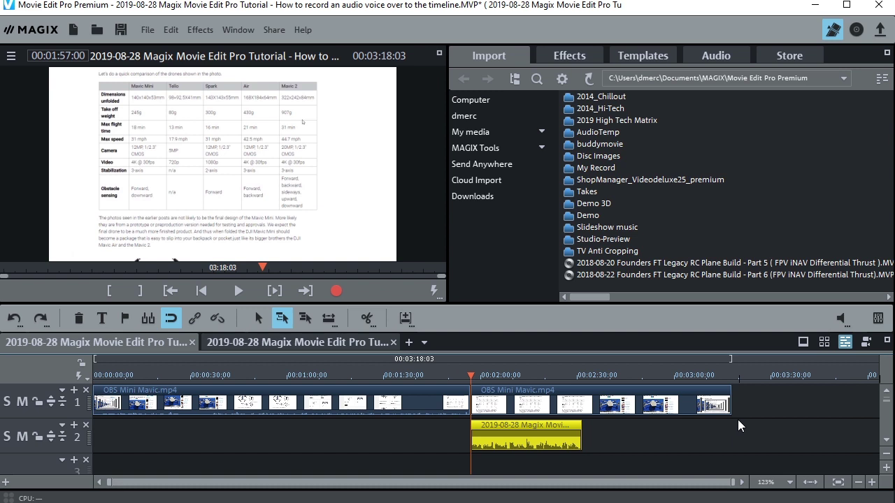